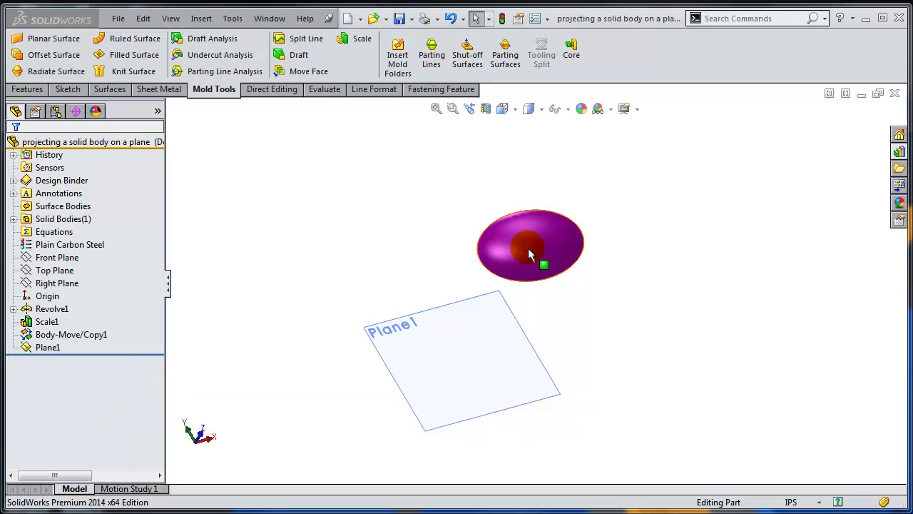
Step: Orbit the view until the ellipsoid body appears sitting above Plane1
middle_click_drag(464, 377, 408, 386)
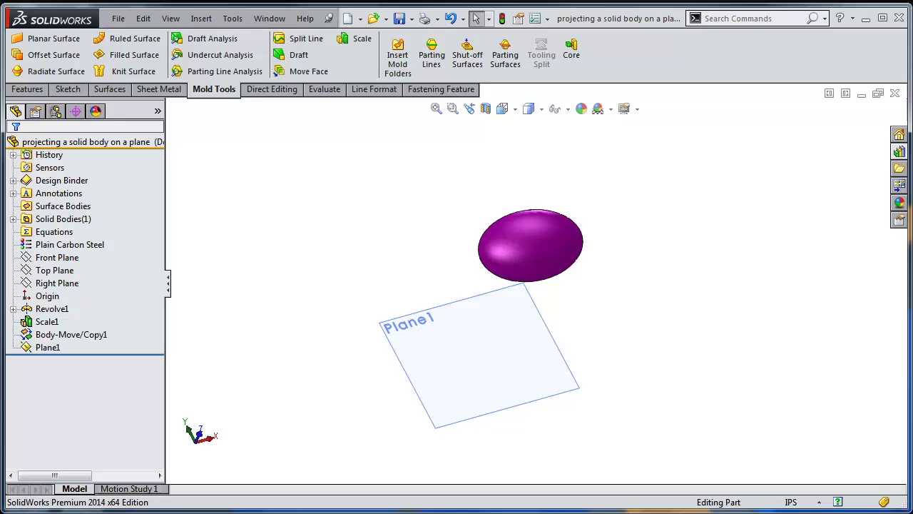
Step: Read the forum reply on projecting a body's silhouette, then minimize Internet Explorer
key("alt+Tab")
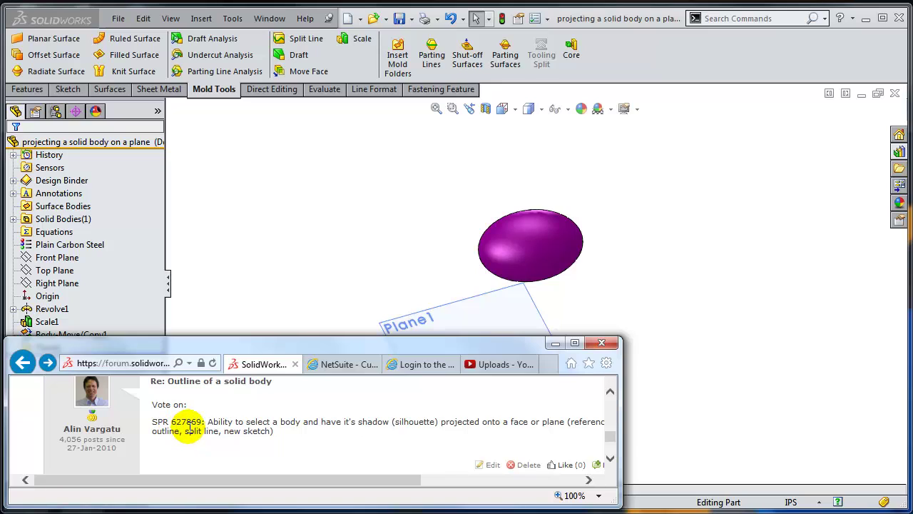
left_click(555, 344)
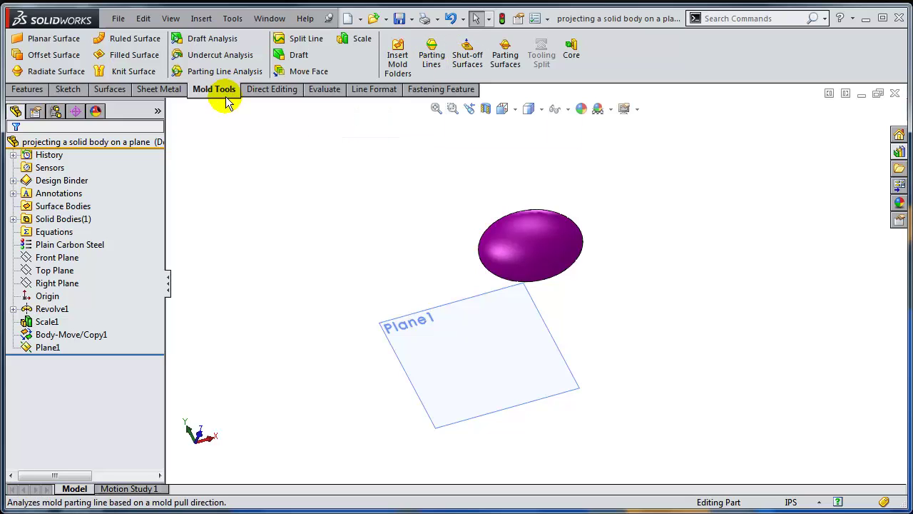
Step: Start a parting line with Plane1 as the pull direction, orbiting to view the plane
left_click(432, 55)
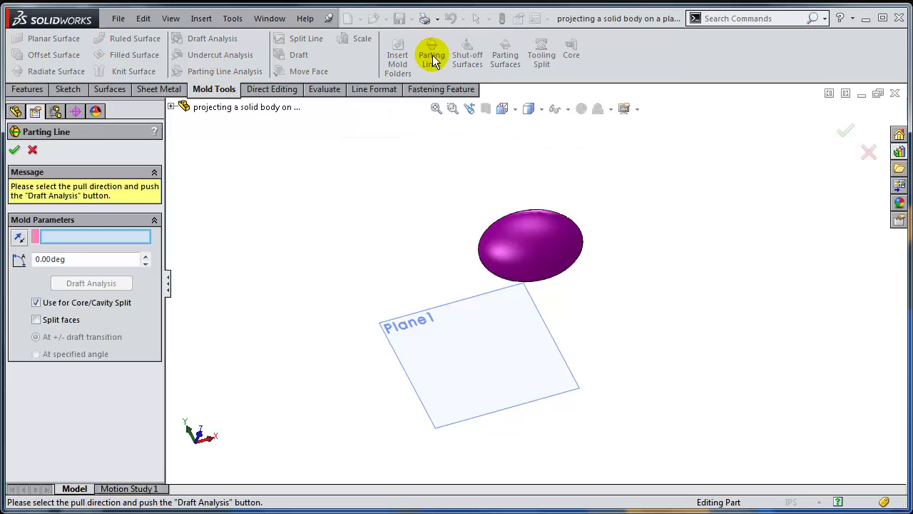
left_click(460, 361)
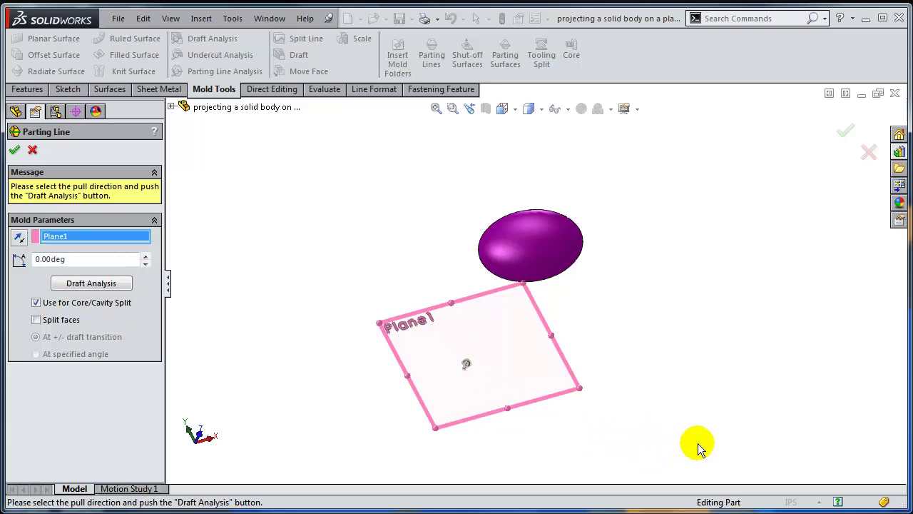
middle_click_drag(698, 429, 644, 181)
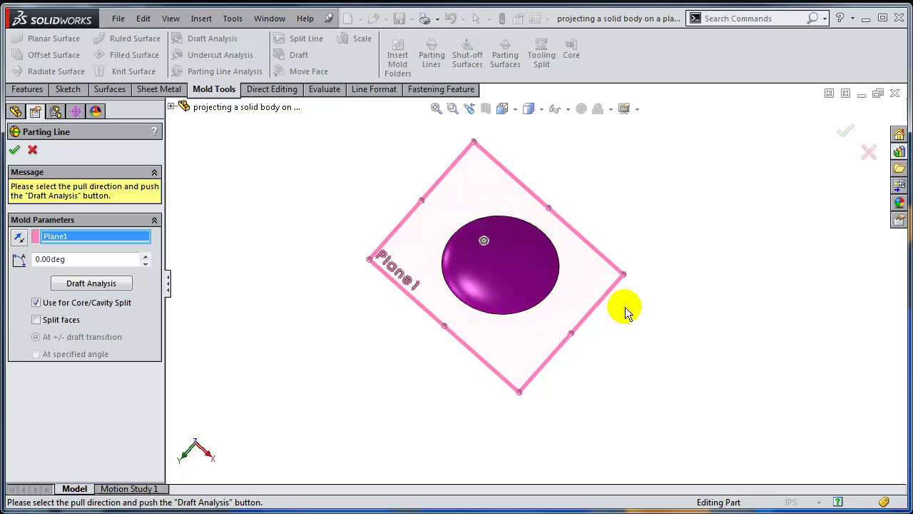
middle_click_drag(626, 307, 604, 306)
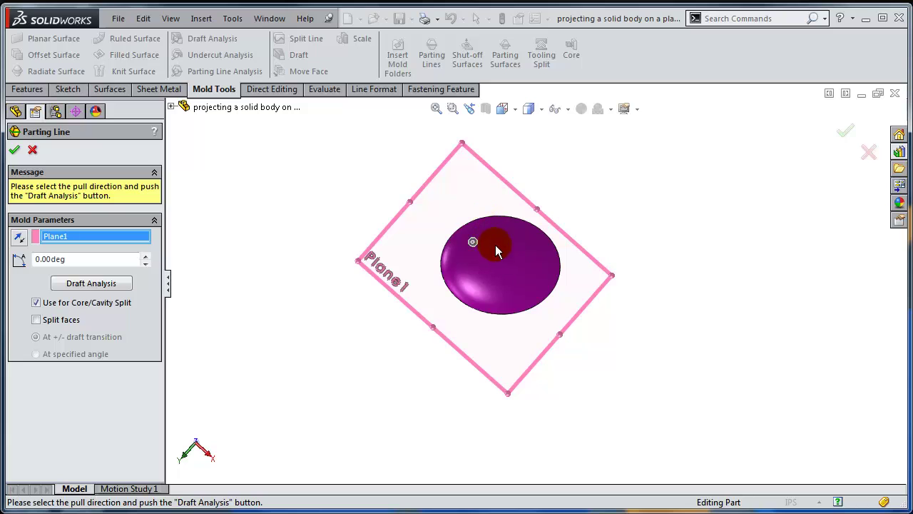
middle_click_drag(628, 206, 490, 262)
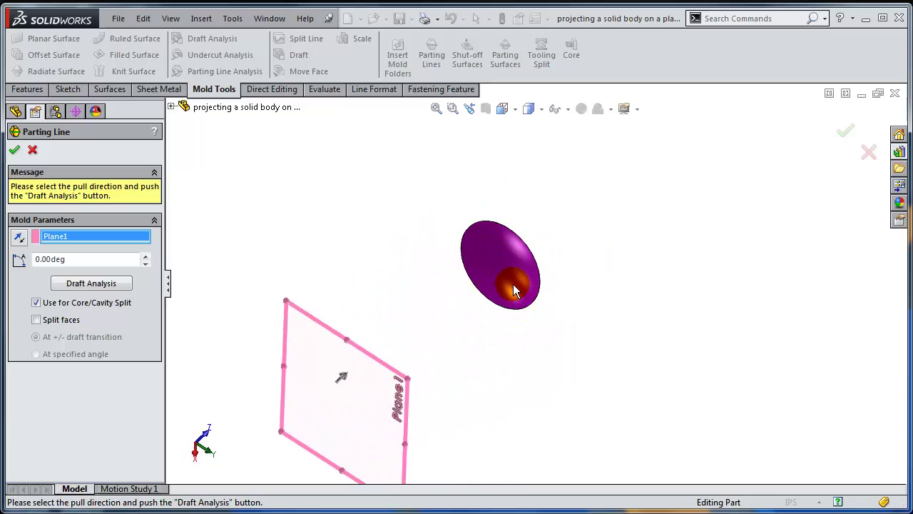
Step: Enable Split faces, disable Core/Cavity Split, run Draft Analysis, and pick the middle edge loop
left_click(36, 320)
left_click(36, 302)
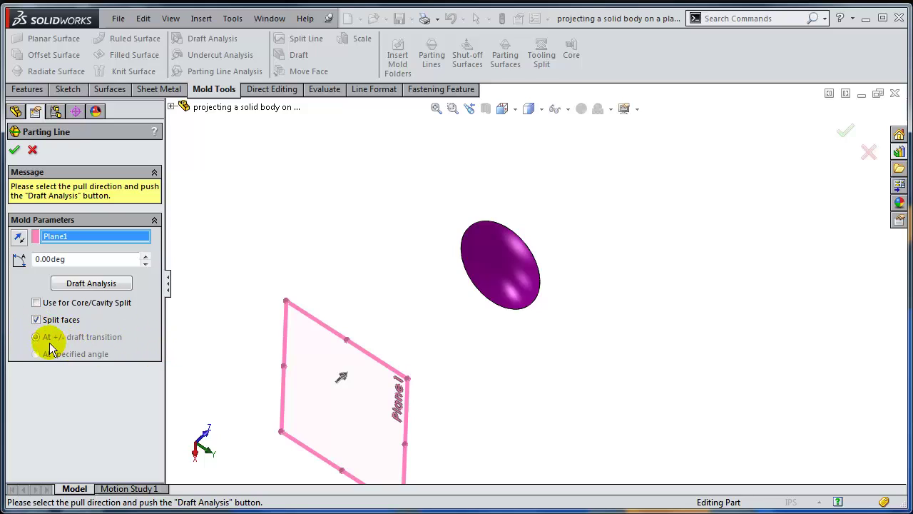
left_click(103, 286)
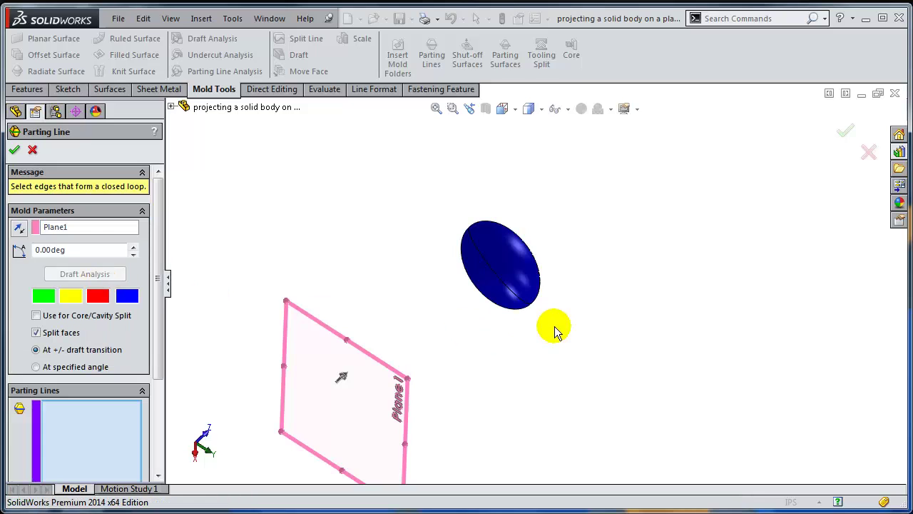
middle_click_drag(575, 259, 499, 262)
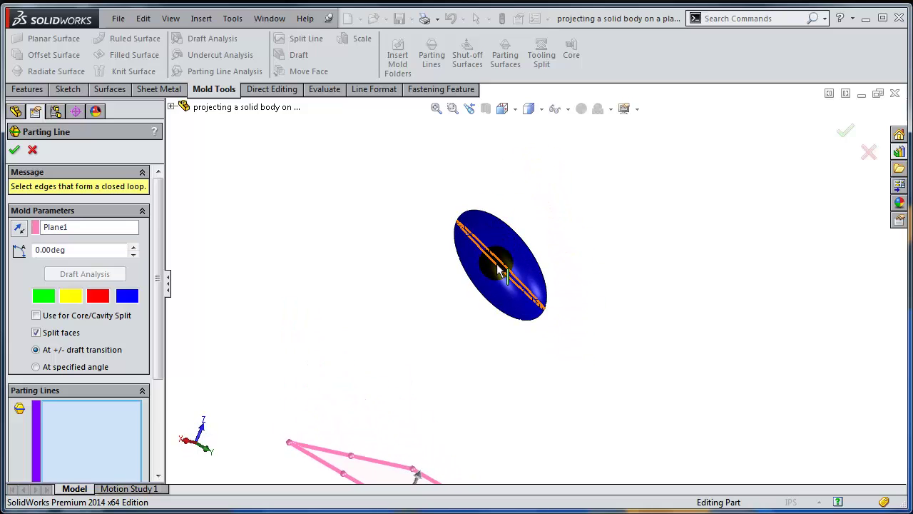
left_click(498, 268)
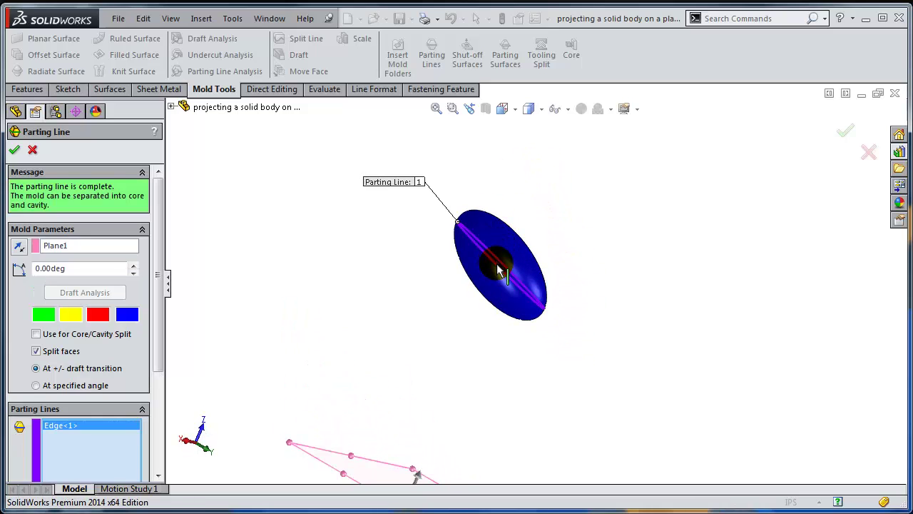
Step: Accept Parting Line1 and start a new sketch on Plane1
left_click(14, 150)
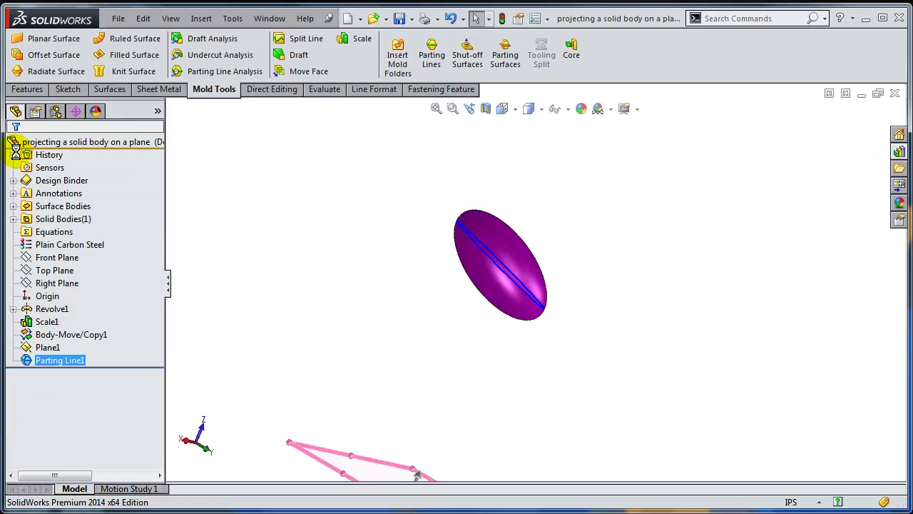
middle_click_drag(637, 412, 622, 443)
left_click(525, 374)
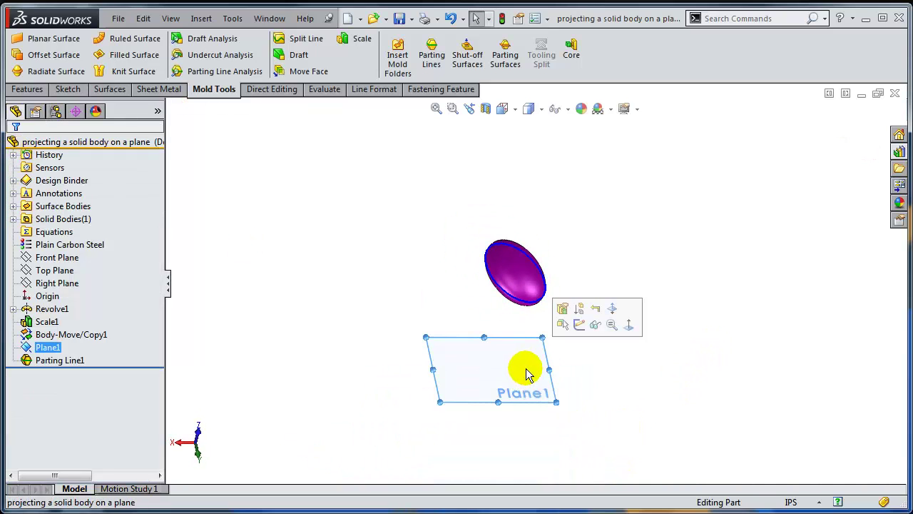
left_click(580, 326)
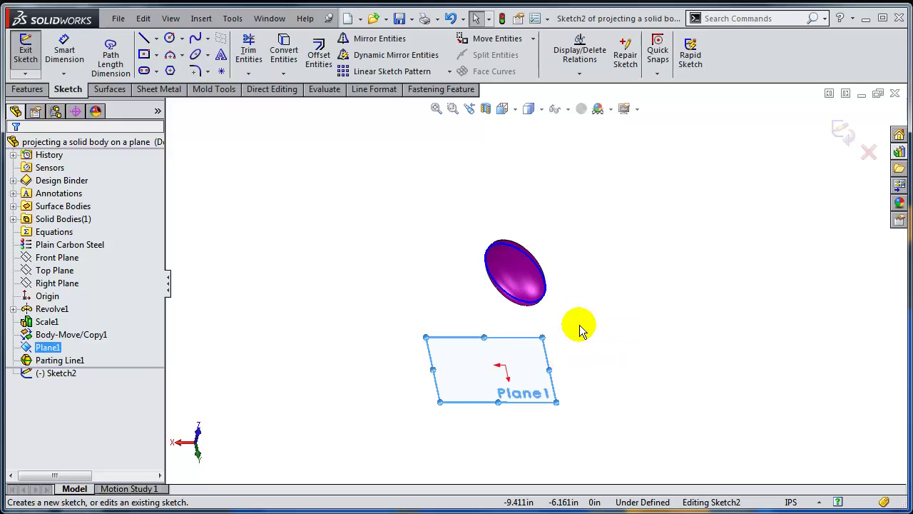
Step: Select Parting Line1 in the feature tree and launch Convert Entities
left_click(61, 360, "ctrl")
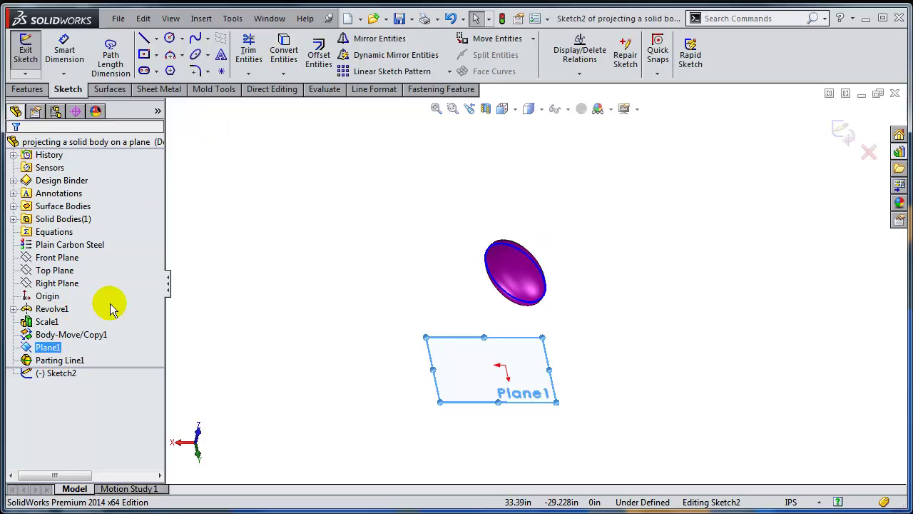
left_click(72, 361)
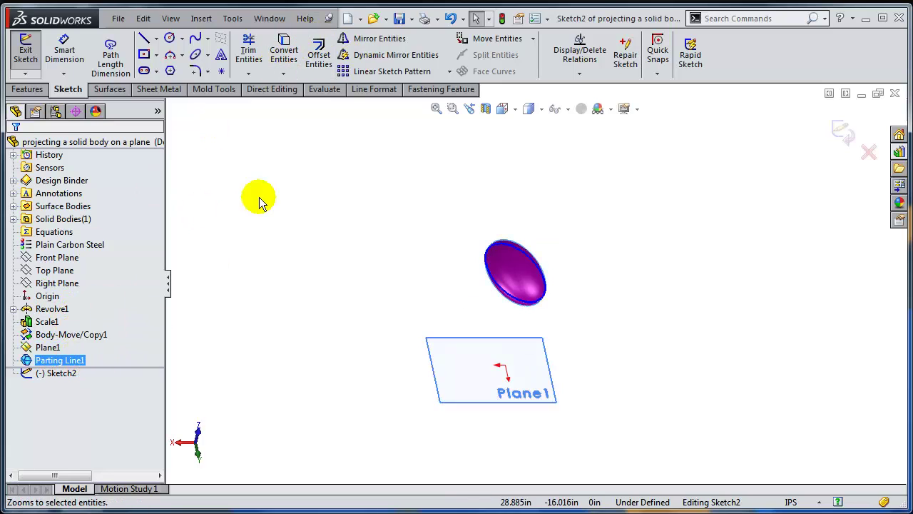
left_click(282, 54)
scroll(536, 259, "down", 2)
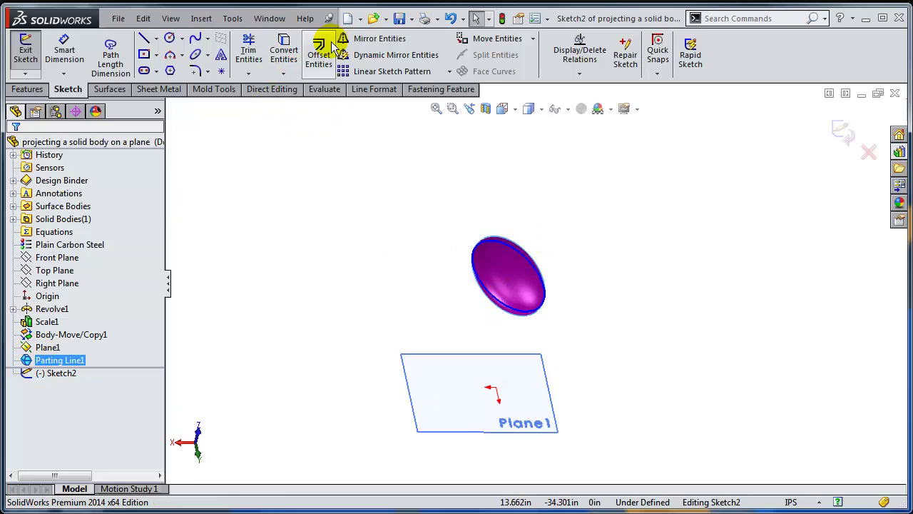
left_click(284, 49)
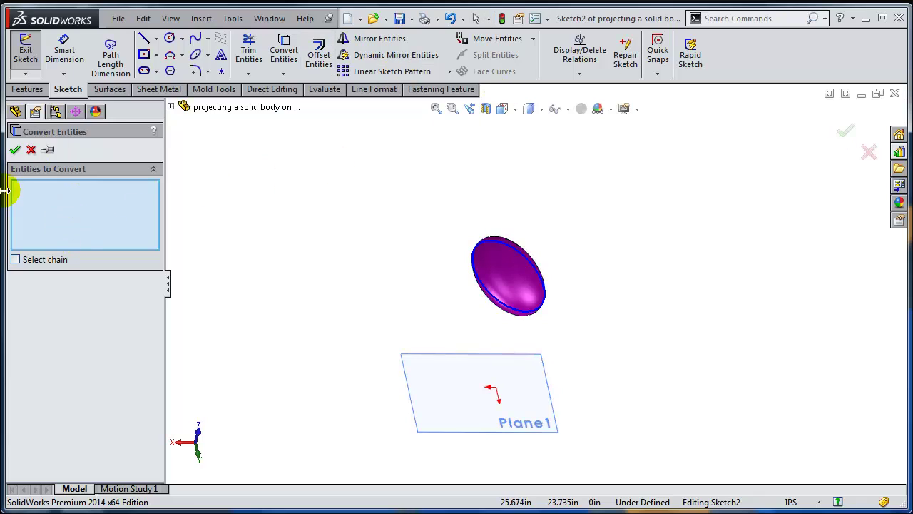
Step: Convert the parting-line edge, not the ellipsoid face, into Sketch2 as a closed elliptical outline
left_click(503, 311)
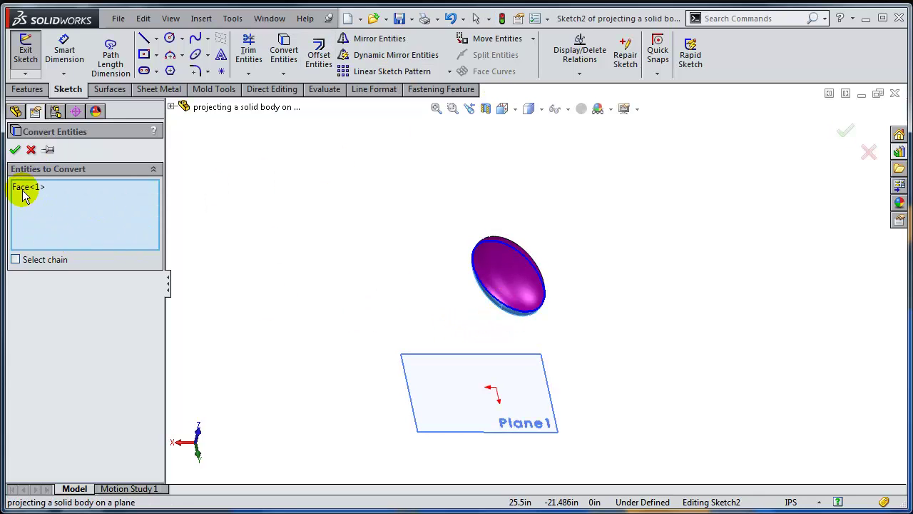
scroll(556, 303, "down", 3)
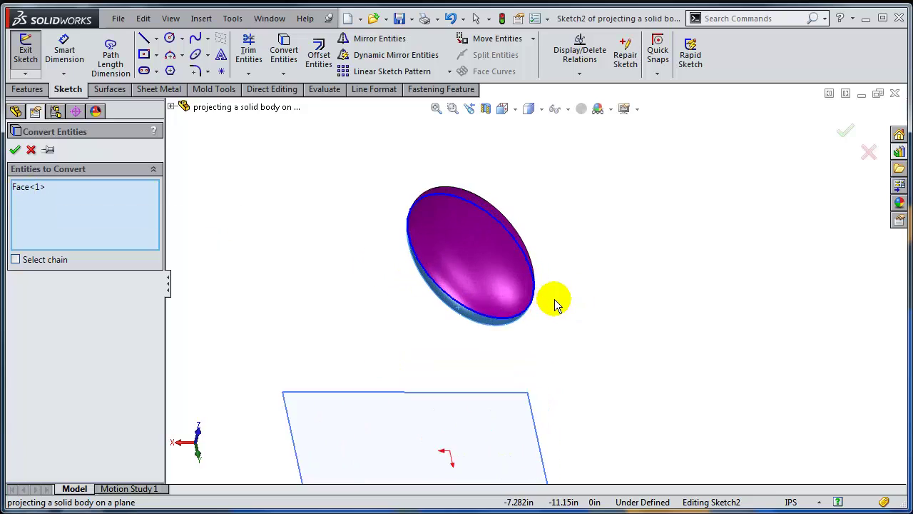
right_click(68, 196)
left_click(108, 207)
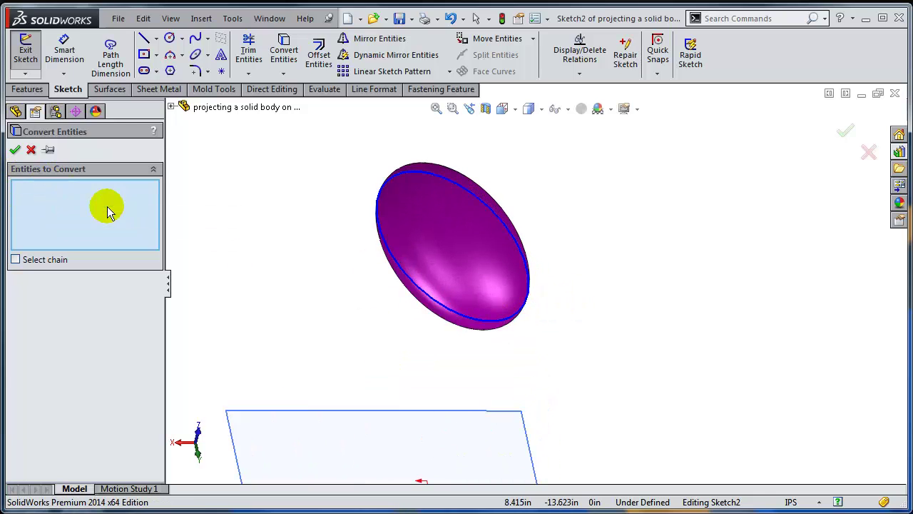
left_click(462, 319)
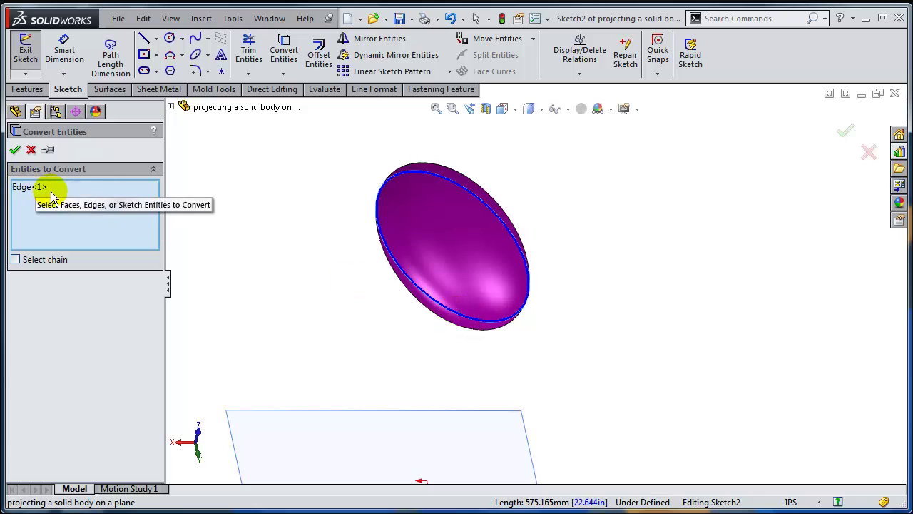
left_click(15, 153)
scroll(483, 316, "up", 3)
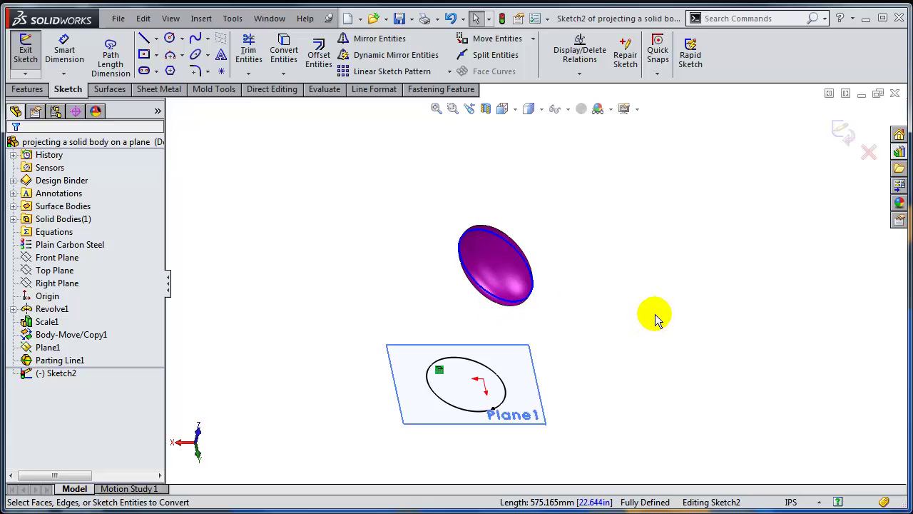
Step: Switch to Remote_Control_&, view Plane6 Normal To, then orbit to an oblique angle
key("ctrl+Tab")
key("ctrl+Tab")
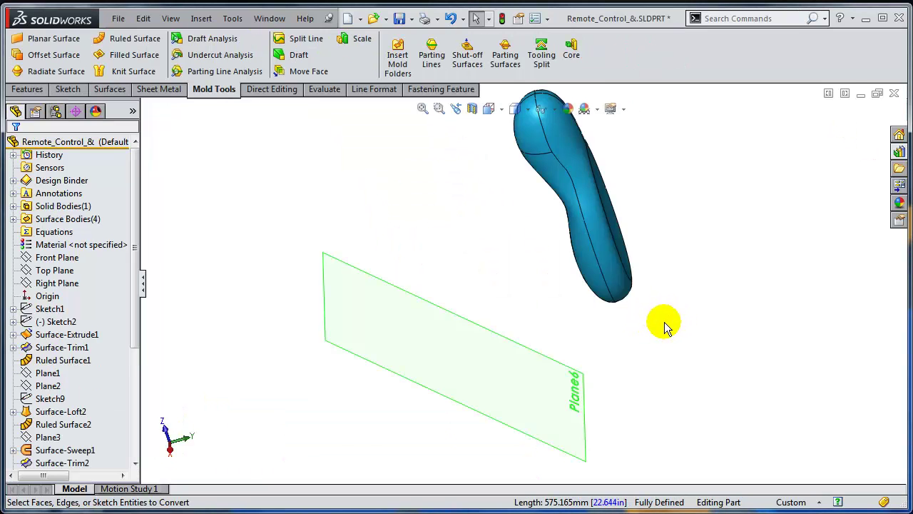
middle_click_drag(692, 276, 602, 292)
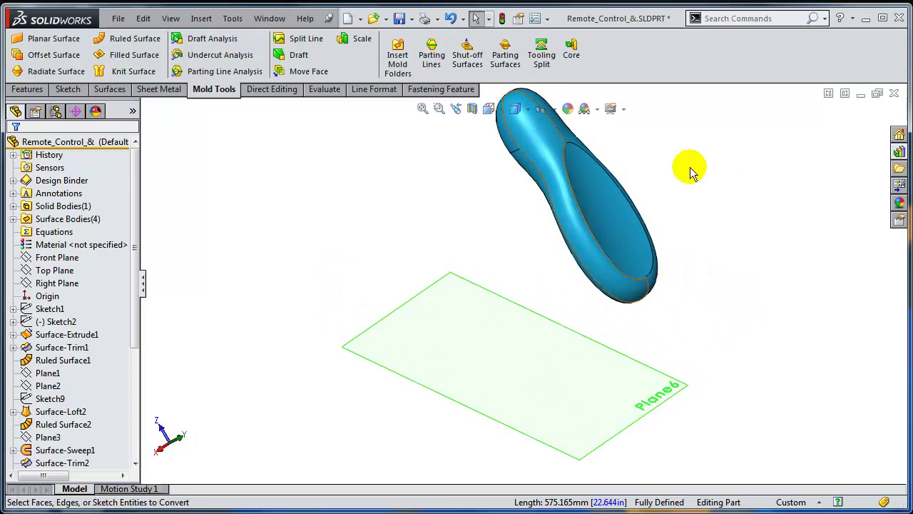
left_click(646, 351)
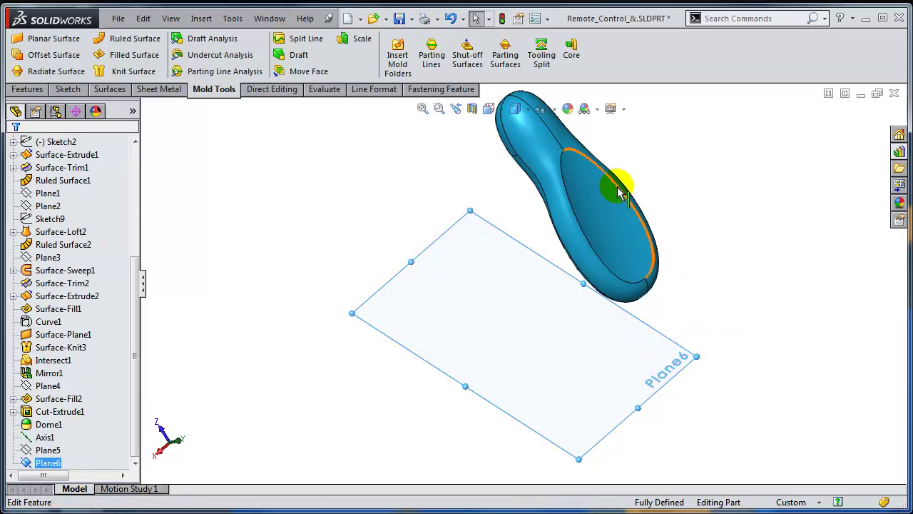
left_click(642, 378)
left_click(742, 330)
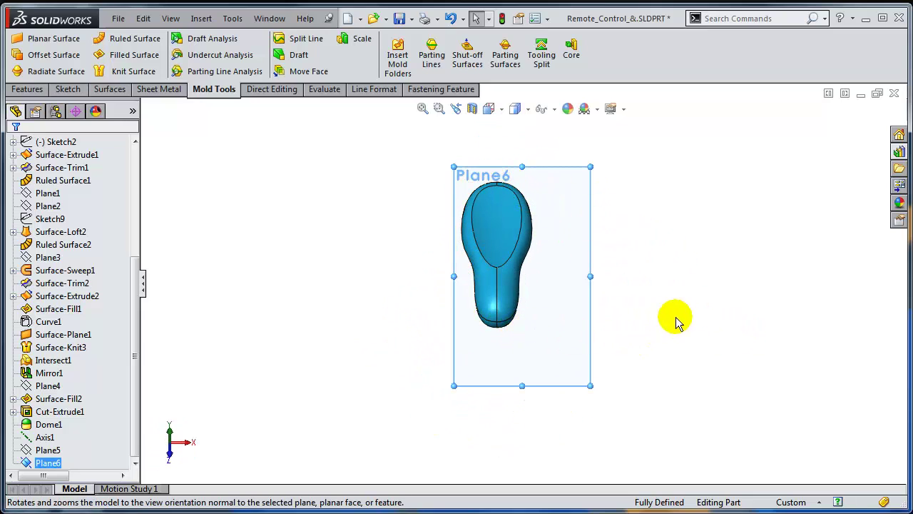
middle_click_drag(693, 322, 521, 181)
Step: Start a parting line on Plane6 with Core/Cavity Split off, Split faces on, and Draft Analysis run
left_click(432, 57)
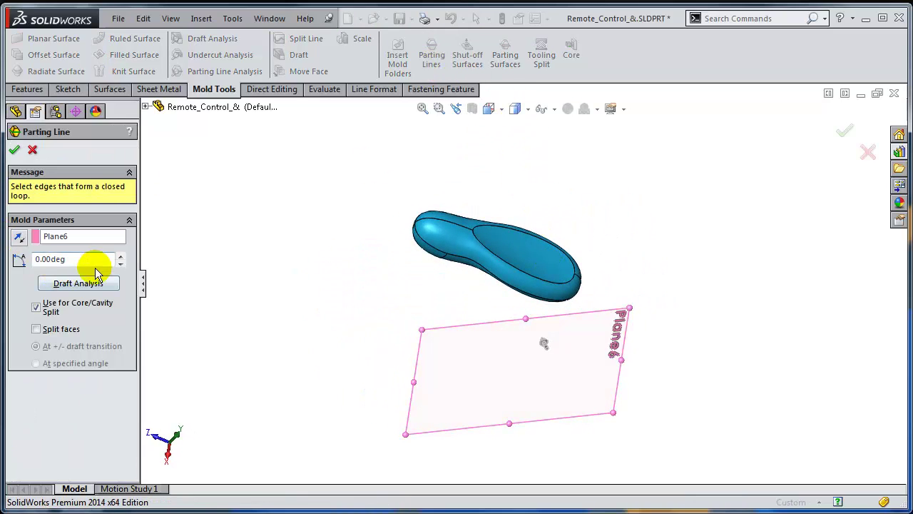
left_click(36, 308)
left_click(35, 329)
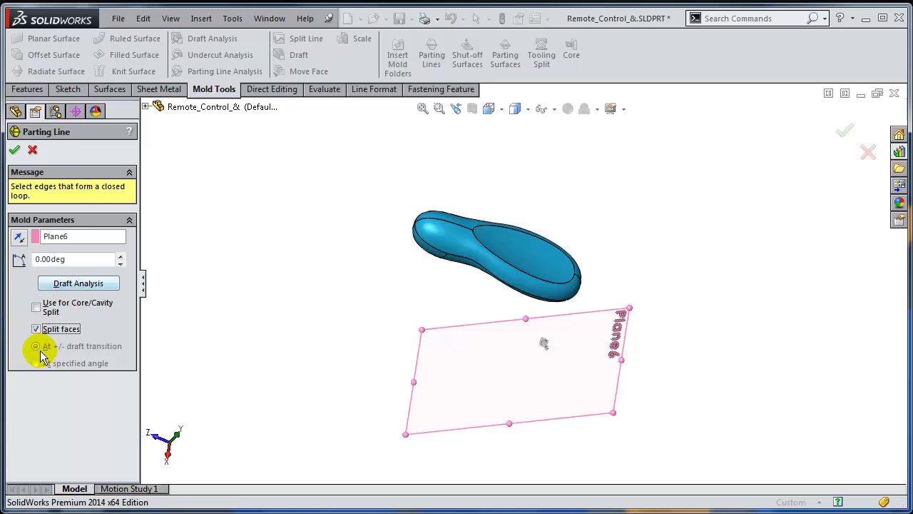
left_click(98, 288)
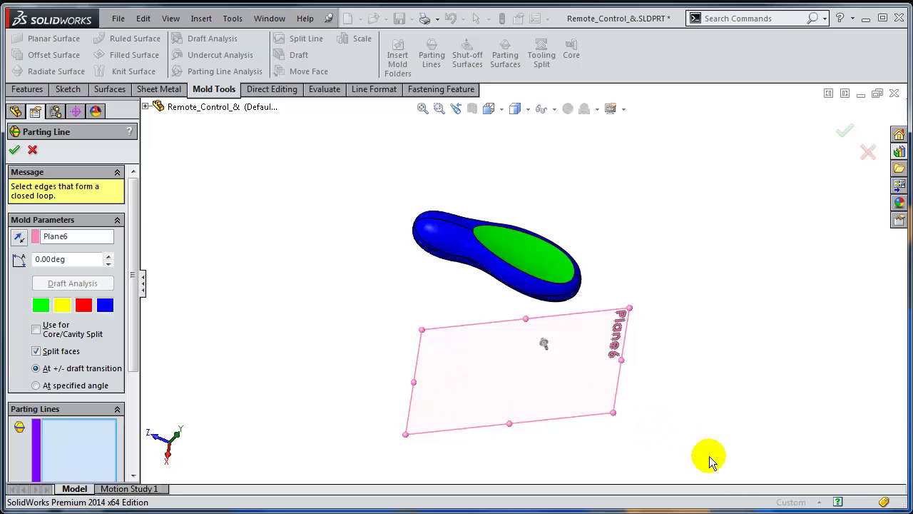
middle_click_drag(701, 439, 734, 247)
scroll(520, 265, "down", 5)
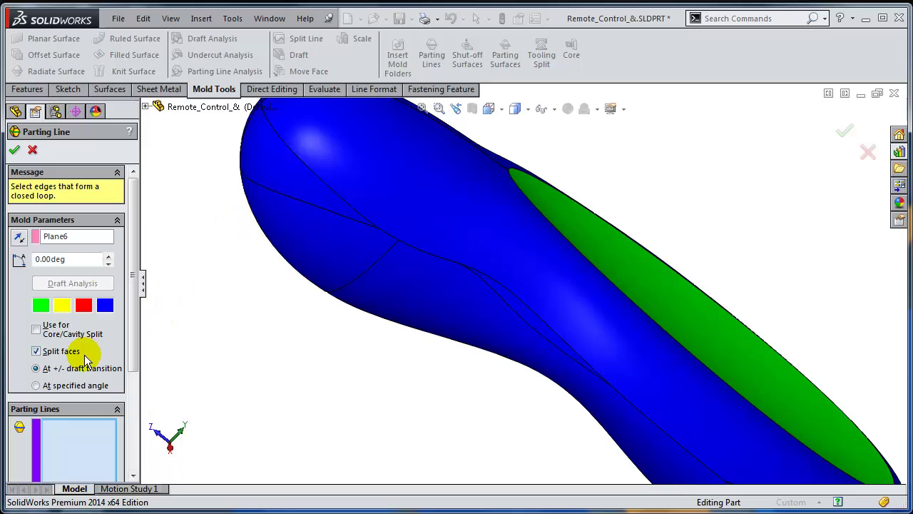
Step: Compare results with Split faces toggled, leave it on, and pick the first parting-line edge
left_click(48, 355)
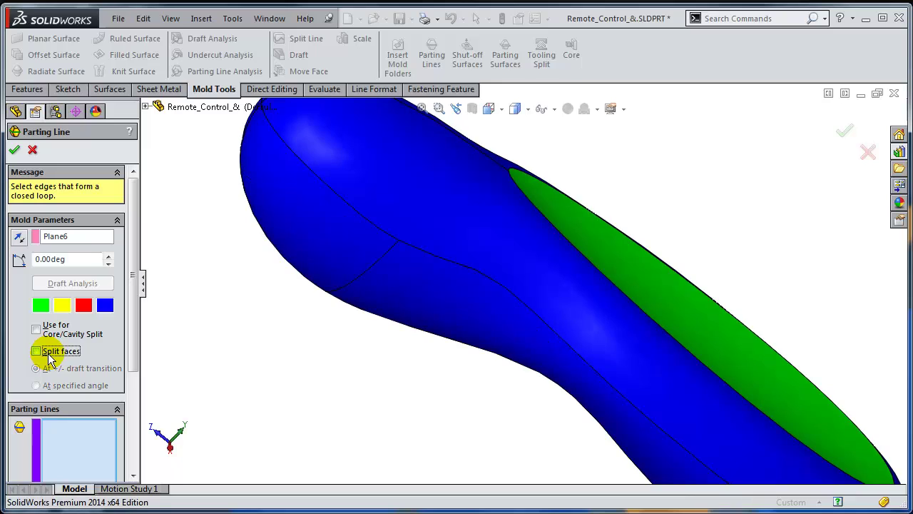
left_click(49, 355)
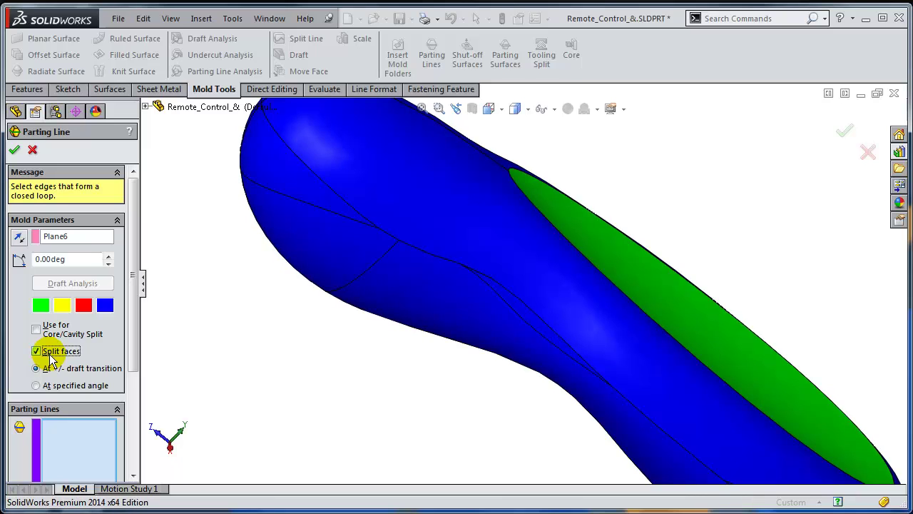
left_click(49, 355)
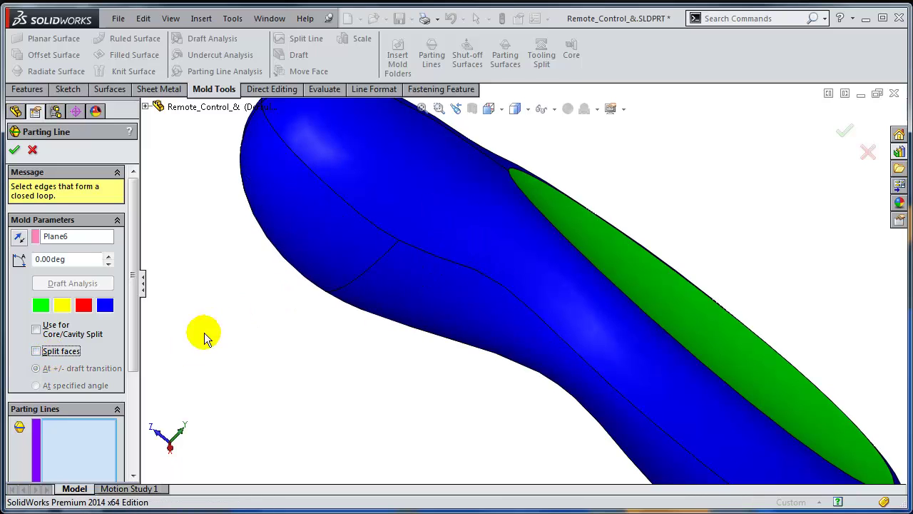
left_click(48, 354)
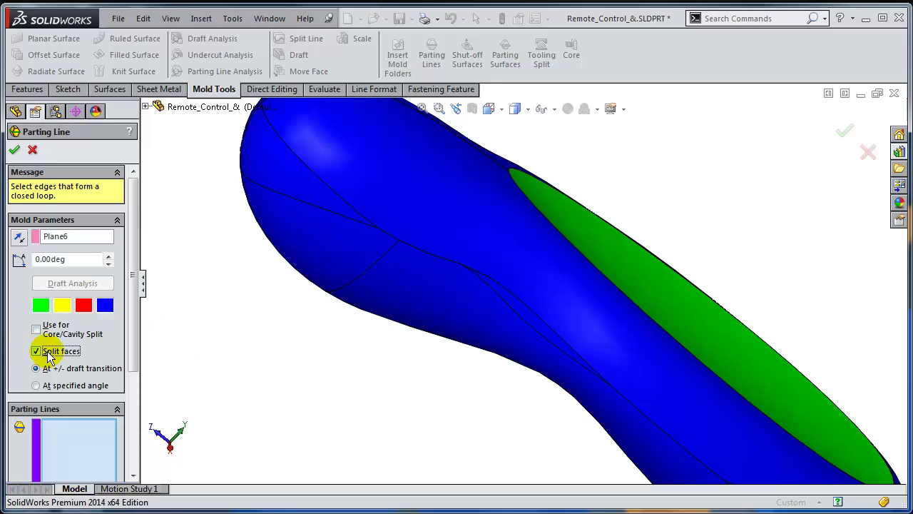
left_click(312, 212)
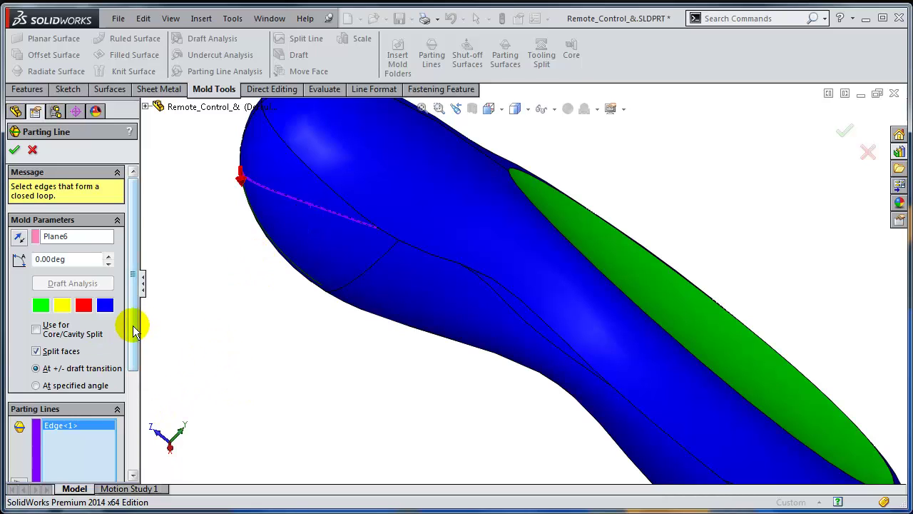
left_click_drag(135, 332, 139, 435)
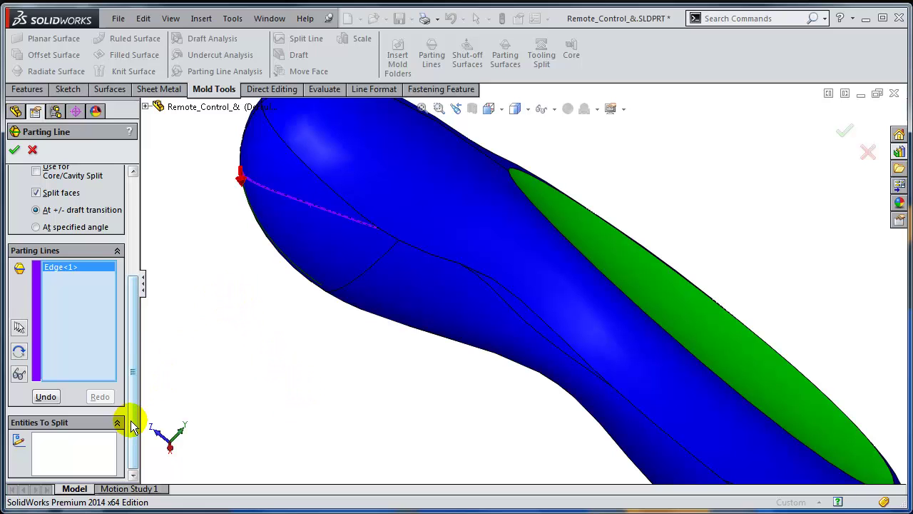
middle_click_drag(257, 286, 383, 346)
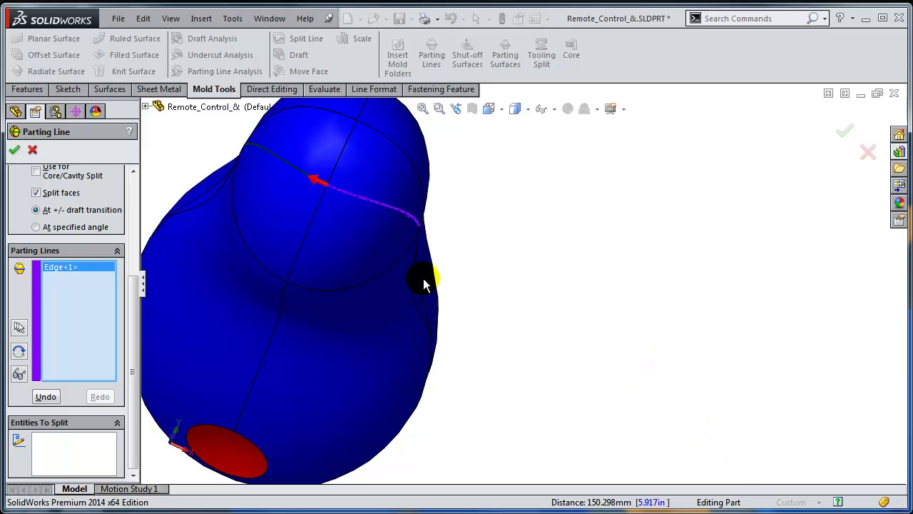
Step: Add the remaining connected edges with Y until twelve edges form a complete loop
key("y")
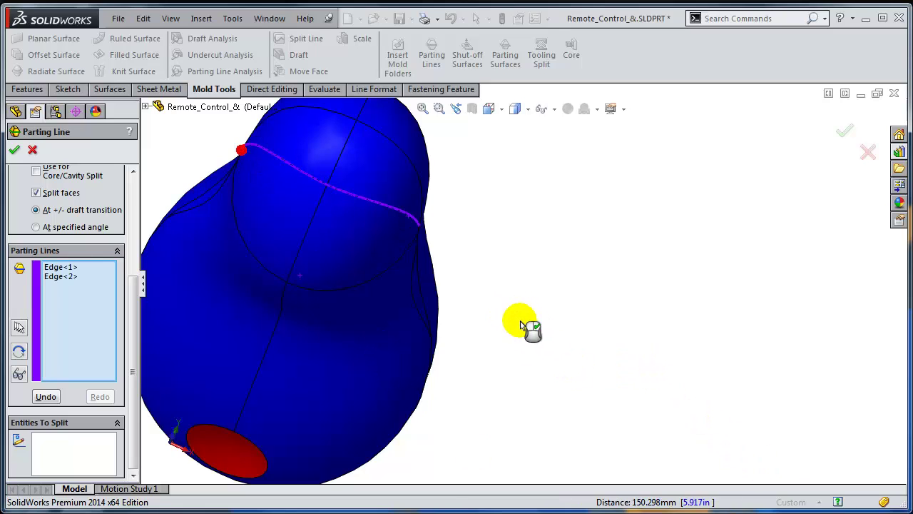
middle_click_drag(569, 321, 611, 344)
key("y")
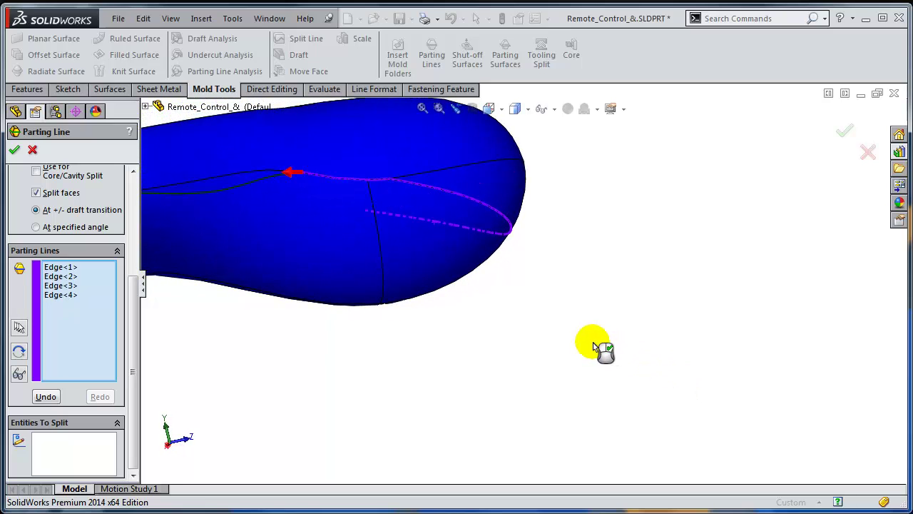
key("y")
middle_click_drag(533, 355, 457, 364)
key("y")
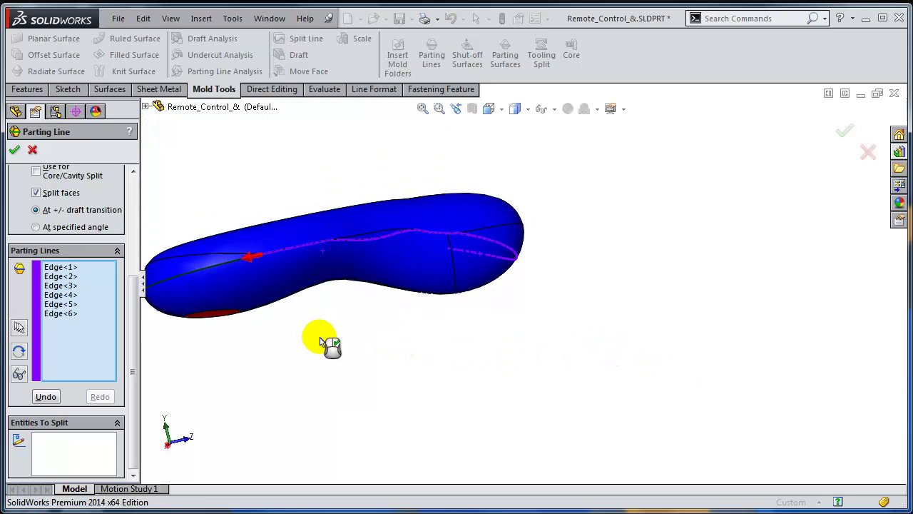
middle_click_drag(321, 343, 652, 342)
key("y")
key("y")
key("y")
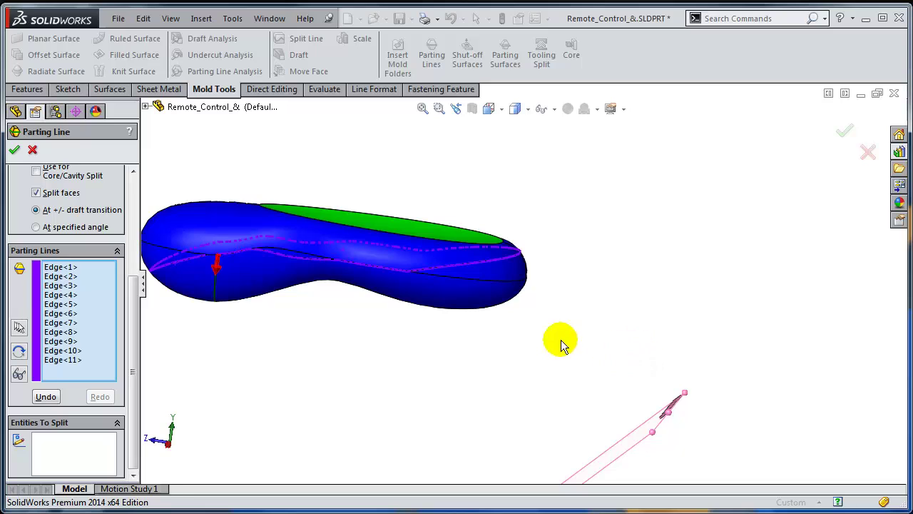
middle_click_drag(555, 340, 598, 348)
key("y")
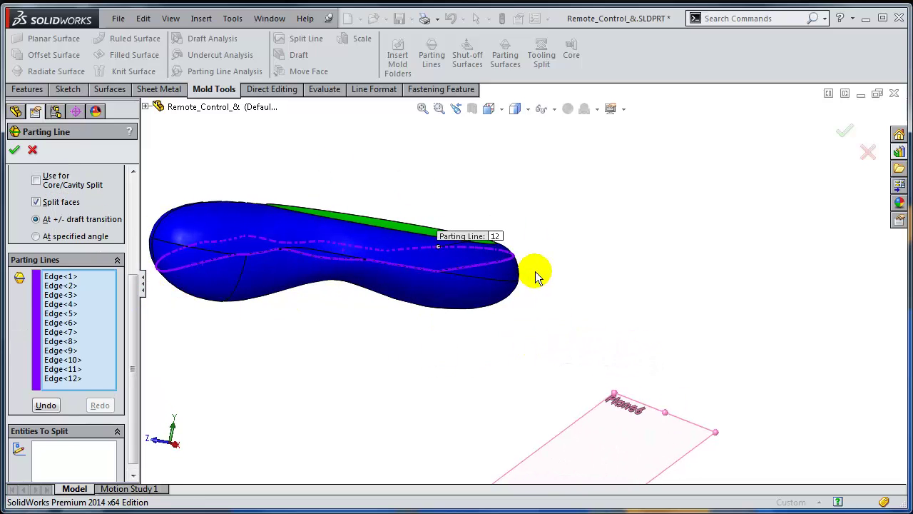
scroll(134, 178, "up", 5)
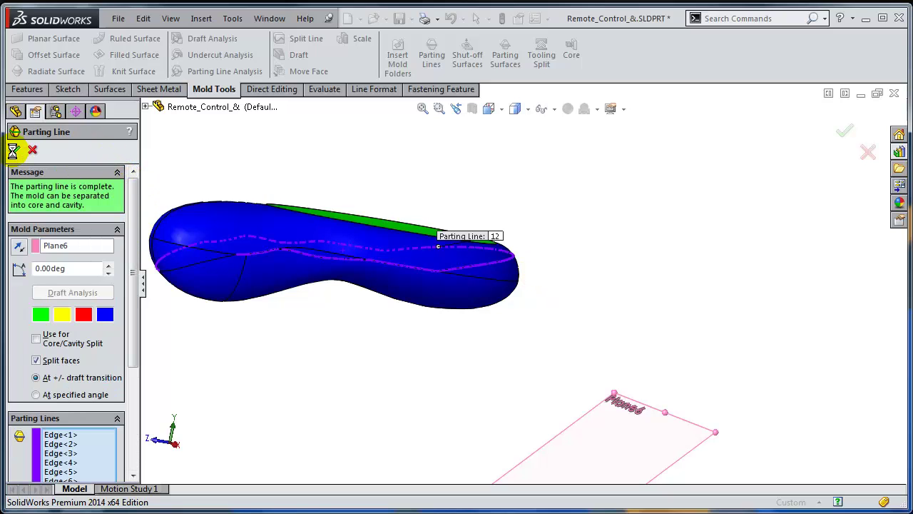
Step: Create a 4.10mm perpendicular-to-pull parting surface from Parting Line5
scroll(438, 326, "up", 3)
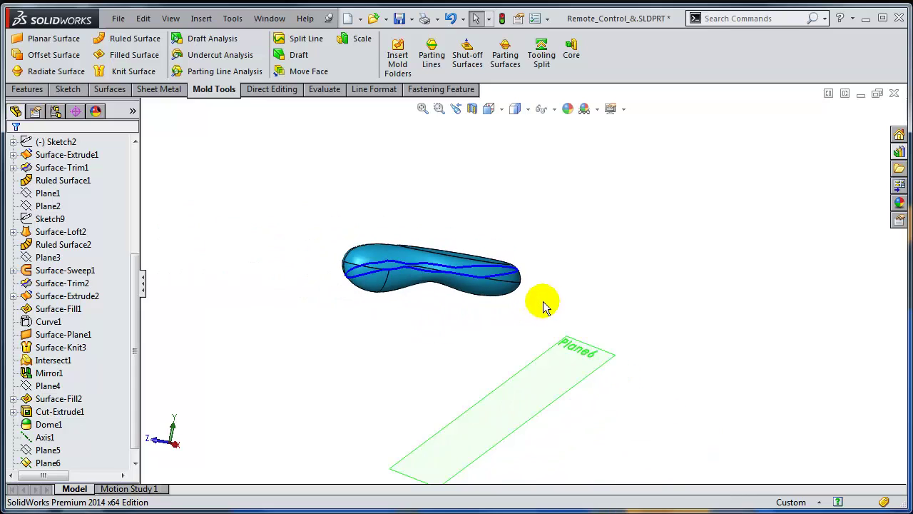
middle_click_drag(544, 312, 544, 351)
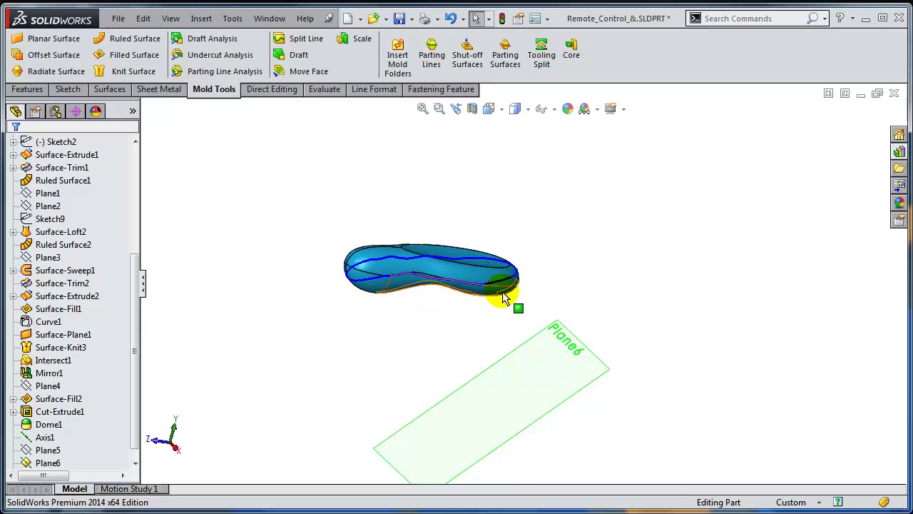
scroll(514, 282, "down", 1)
scroll(514, 283, "down", 1)
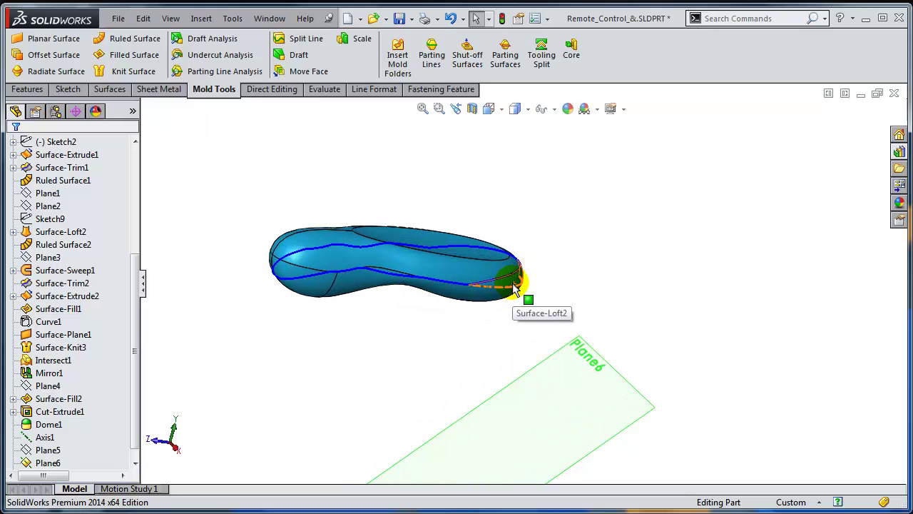
left_click(504, 57)
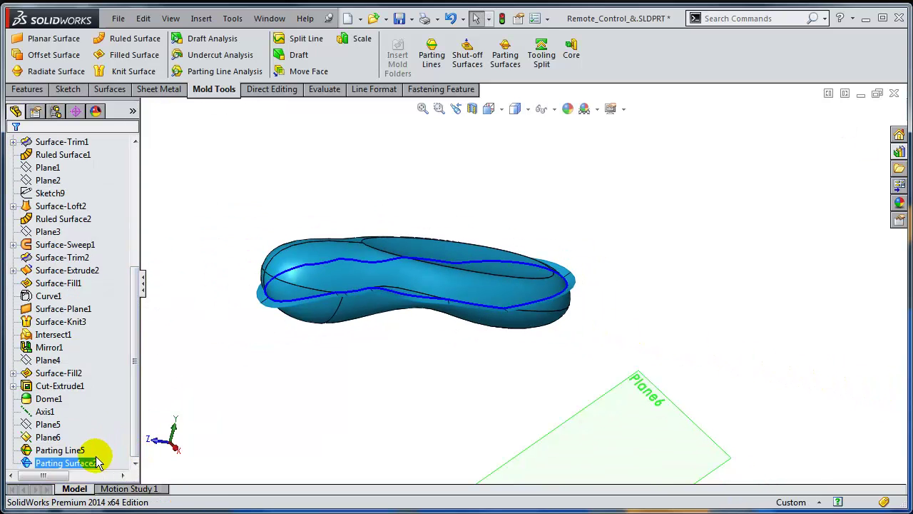
Step: Hide Parting Line5 from the model
left_click(80, 451)
right_click(80, 451)
left_click(74, 425)
left_click(323, 270)
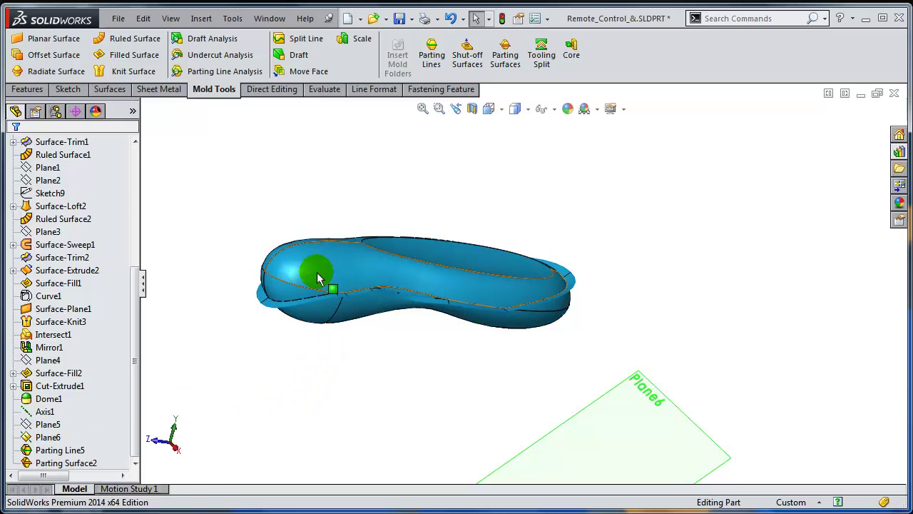
Step: Isolate Parting Surface2 and orbit to view the ring beside Plane6
left_click(271, 308)
right_click(271, 308)
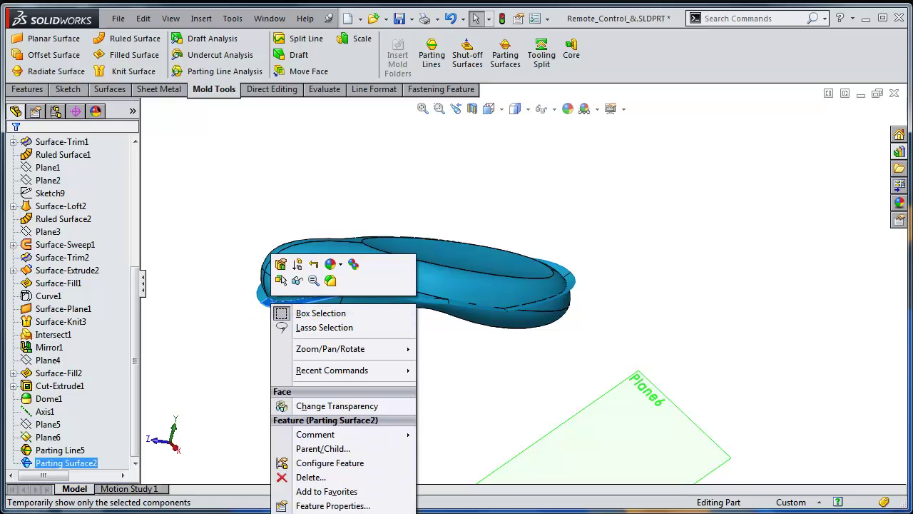
left_click(331, 280)
middle_click_drag(387, 357, 425, 437)
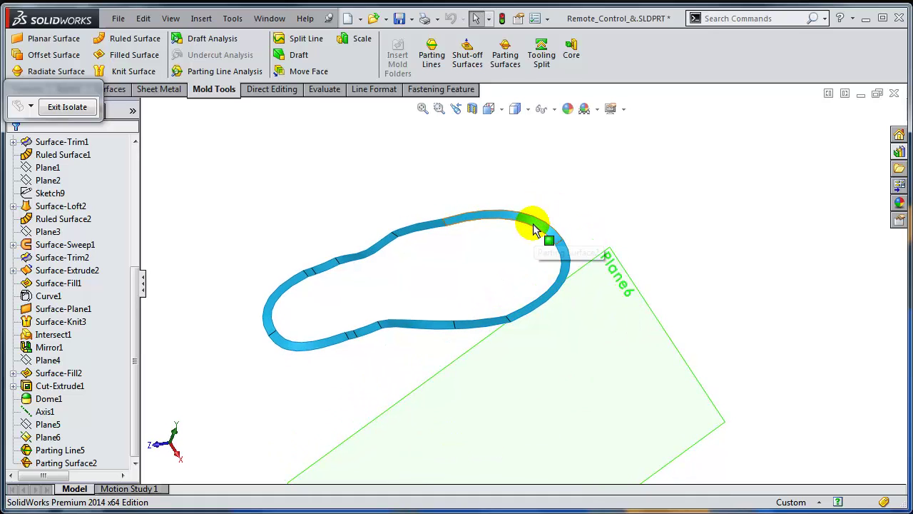
Step: Sketch on Plane6 and convert the parting surface's open loop into a fully defined outline in Sketch20
right_click(640, 368)
left_click(666, 341)
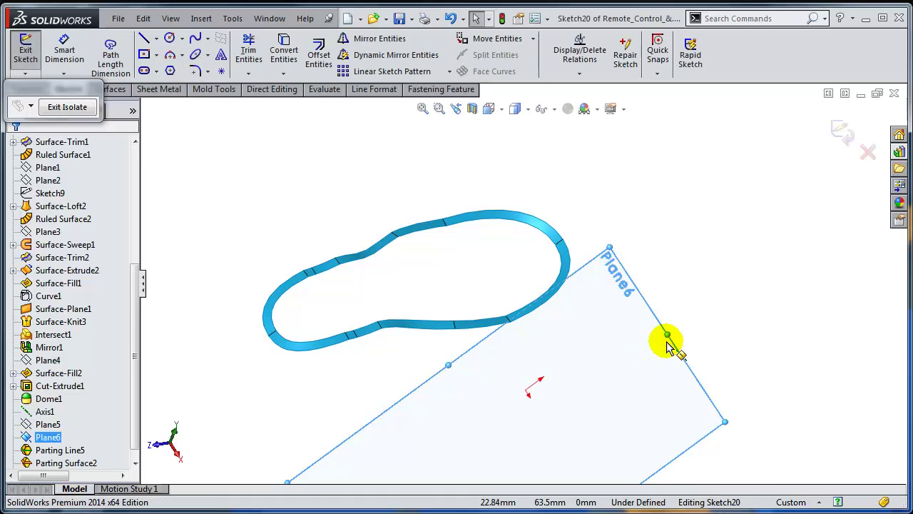
left_click(538, 234)
right_click(539, 233)
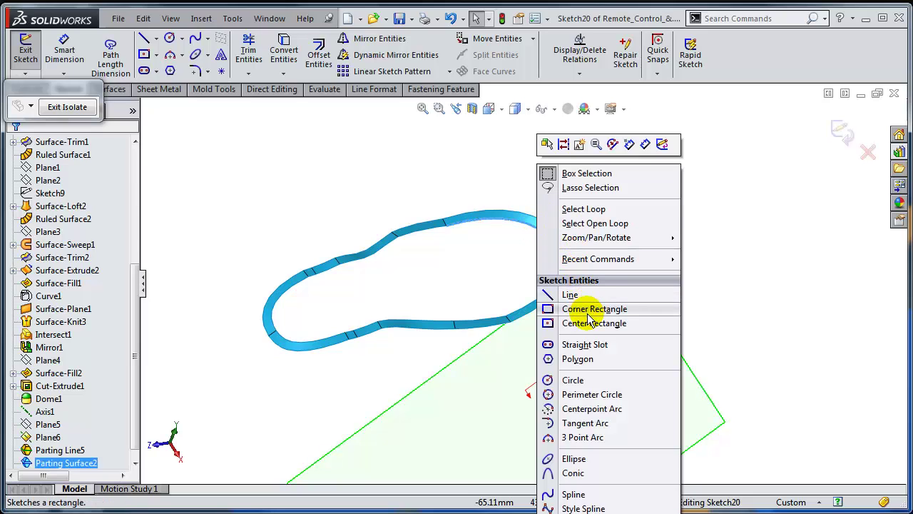
left_click(627, 227)
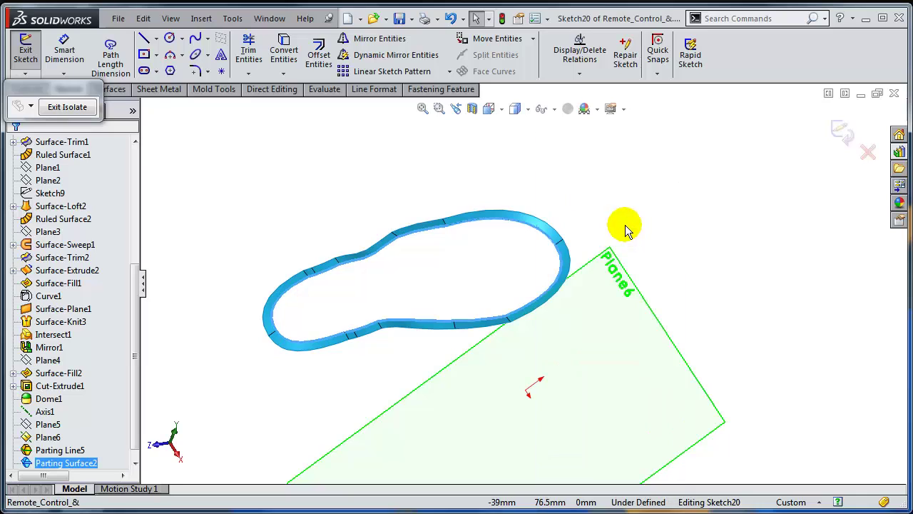
left_click(283, 48)
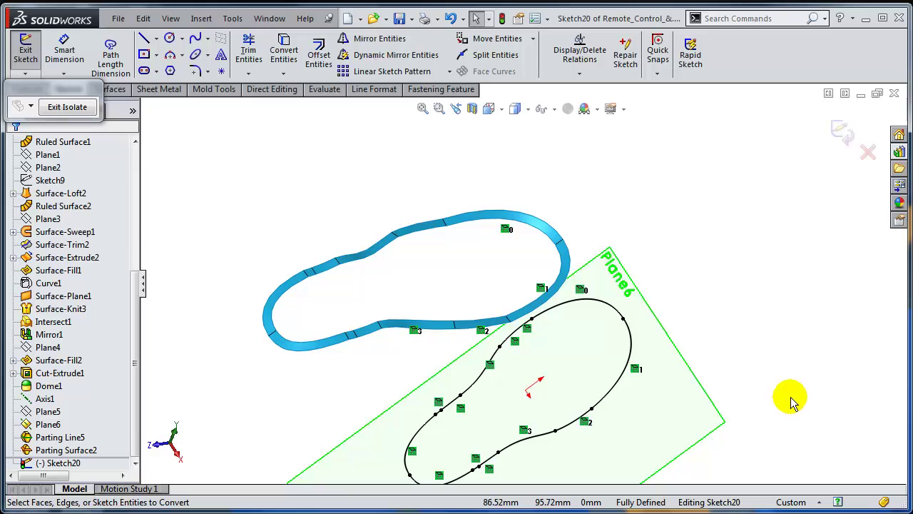
Step: Exit Isolate to restore the full remote control and hide all five surface bodies
left_click(67, 108)
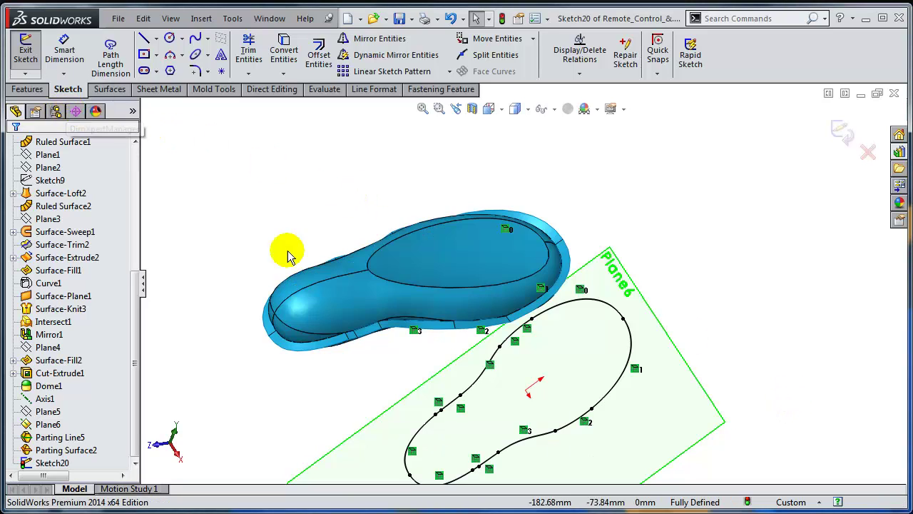
scroll(139, 163, "up", 6)
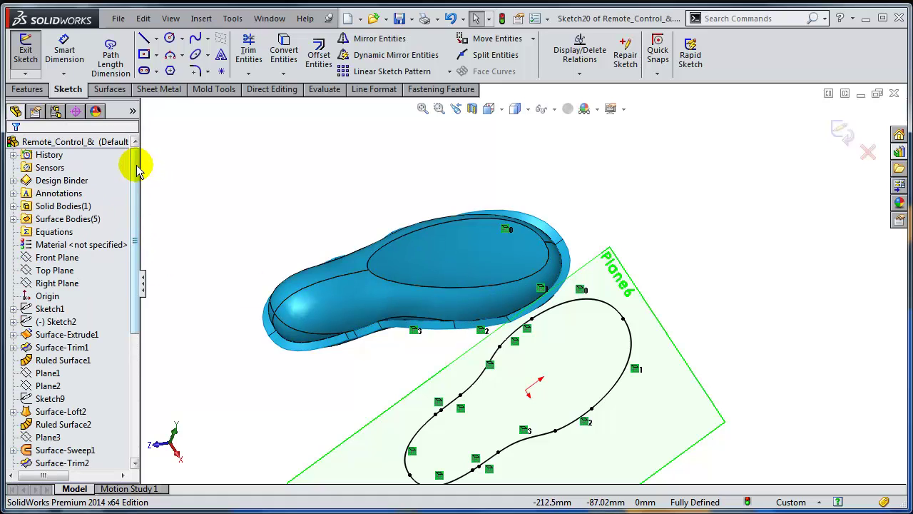
left_click(66, 239)
left_click(67, 221)
right_click(68, 224)
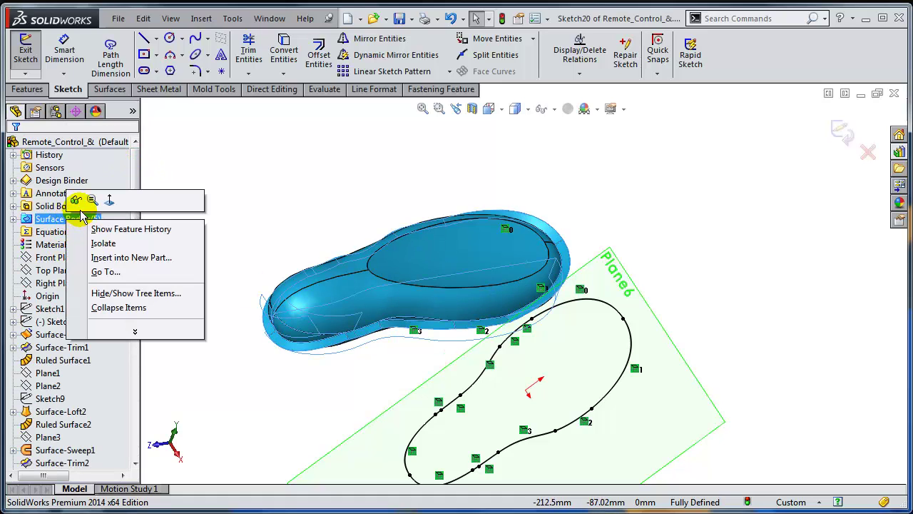
left_click(76, 202)
Step: Orbit to view Plane6 and exit Sketch20
scroll(752, 321, "up", 4)
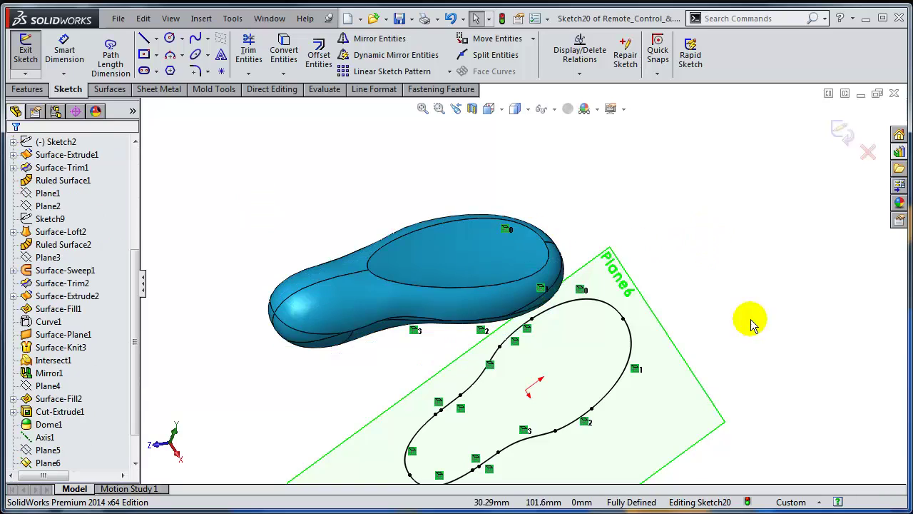
mouse_move(752, 320)
middle_mouse_down()
mouse_move(761, 234)
mouse_move(840, 147)
middle_mouse_up()
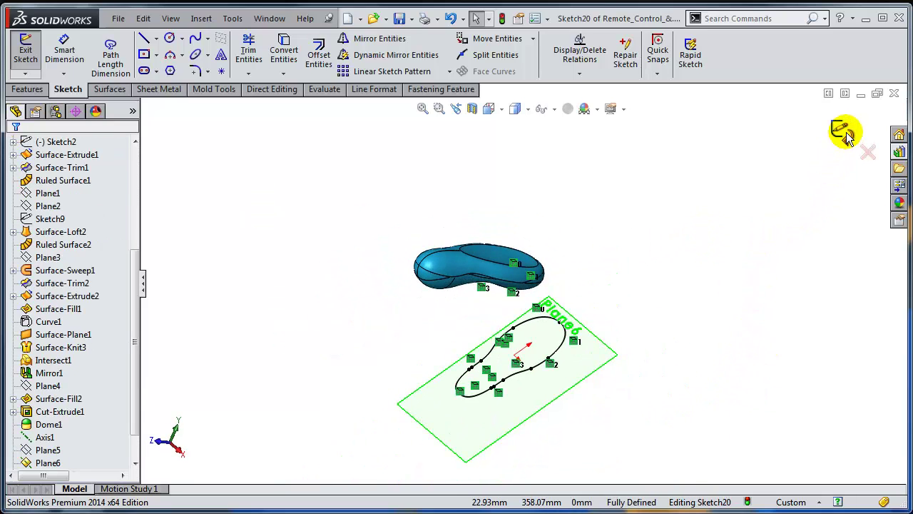
left_click(843, 132)
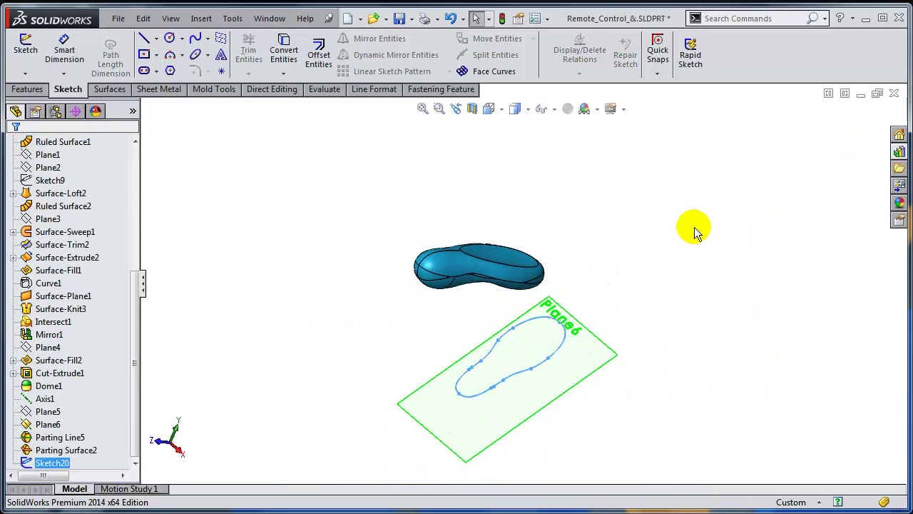
Step: View Plane6 normal-to and set Sketch20's sketch/curve color to red
left_click(591, 362)
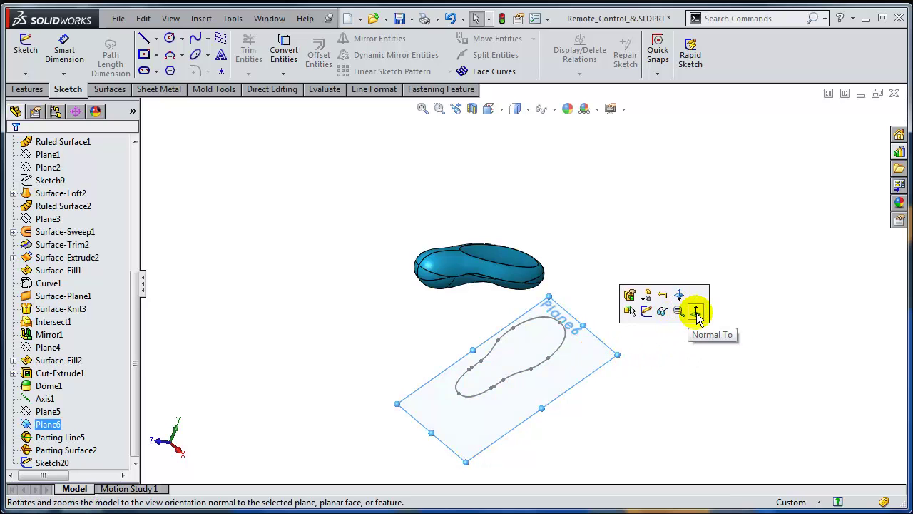
left_click(696, 313)
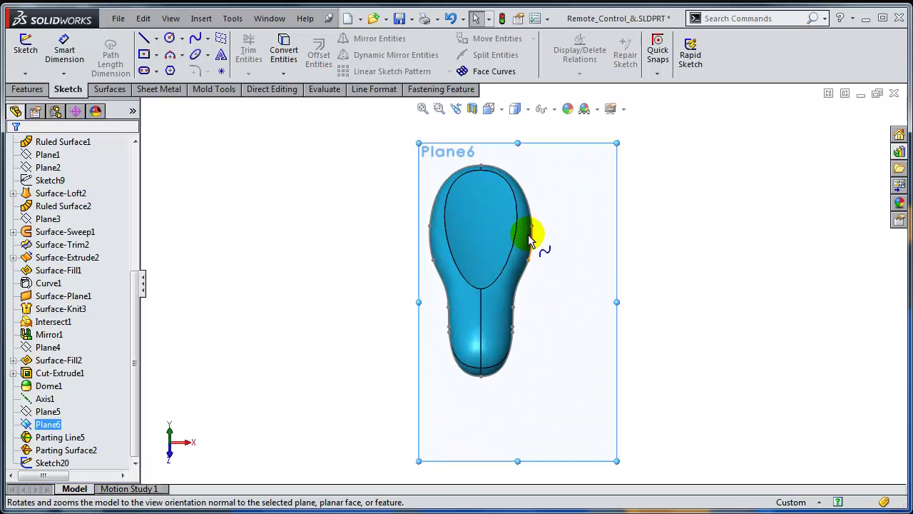
right_click(53, 462)
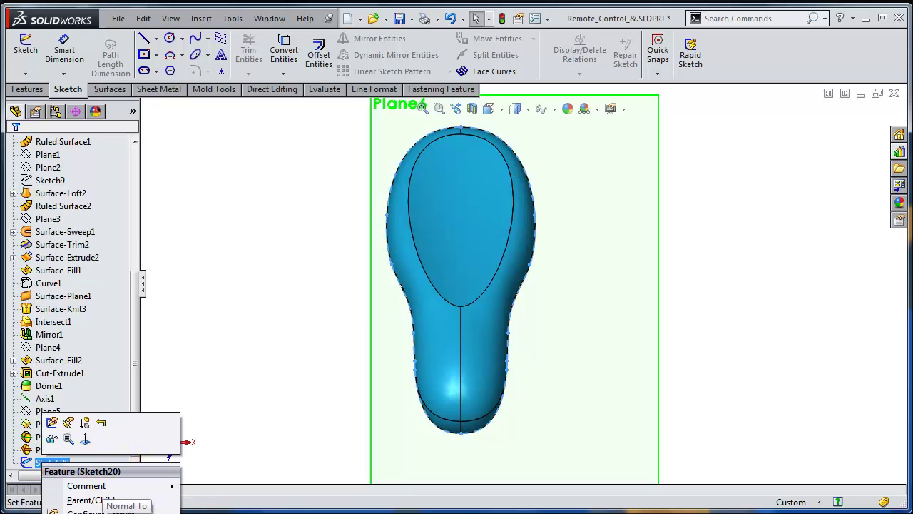
left_click(51, 439)
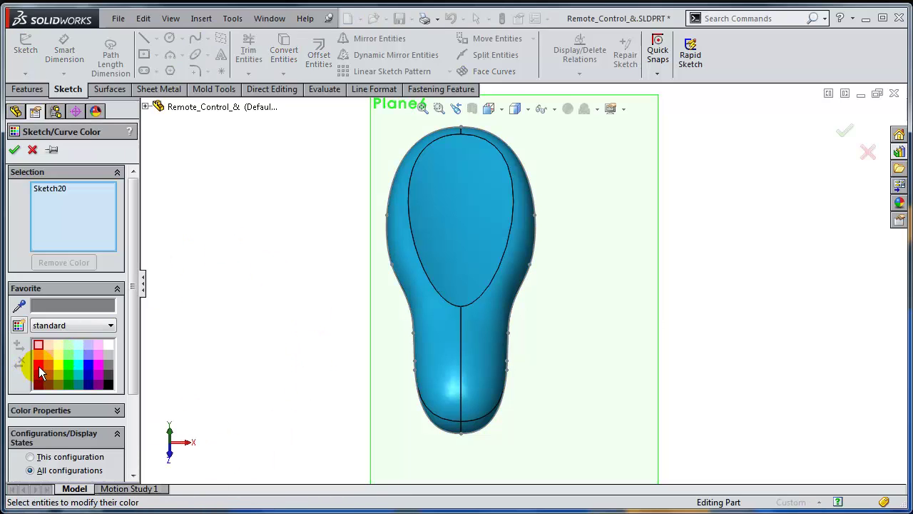
left_click(39, 365)
left_click(15, 150)
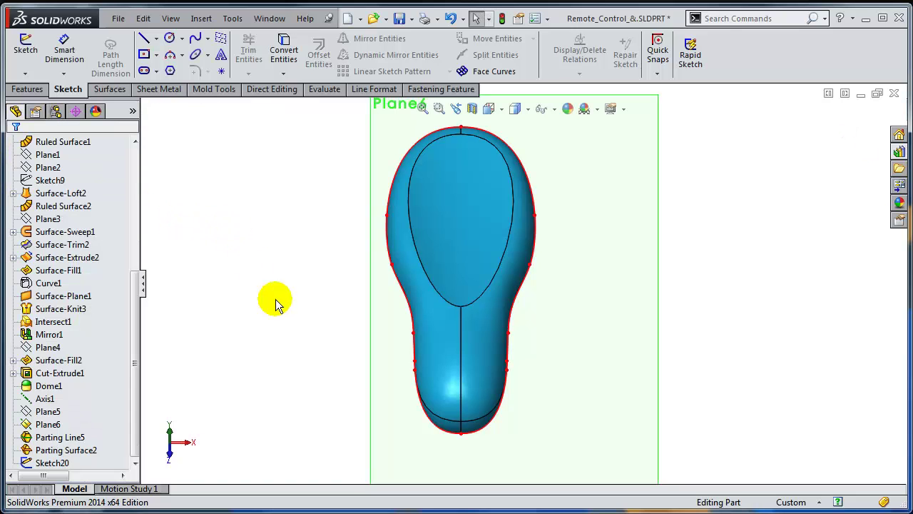
scroll(520, 327, "down", 4)
scroll(503, 297, "up", 4)
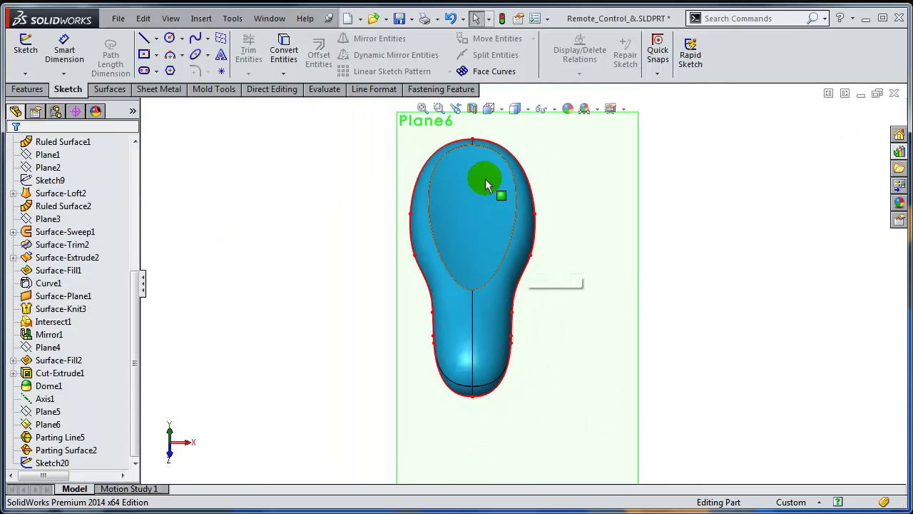